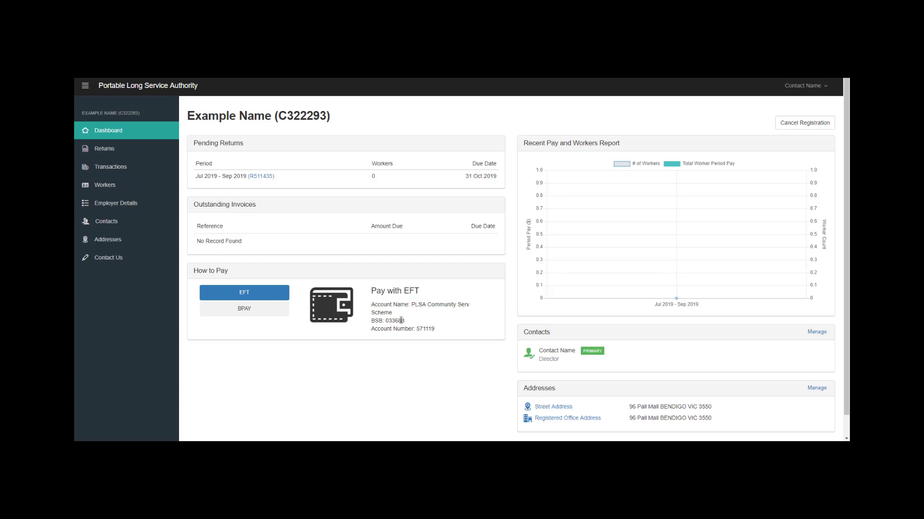
- Open return R511435 for Jul 2019 – Sep 2019 from Pending Returns on the Dashboard
left_click(269, 180)
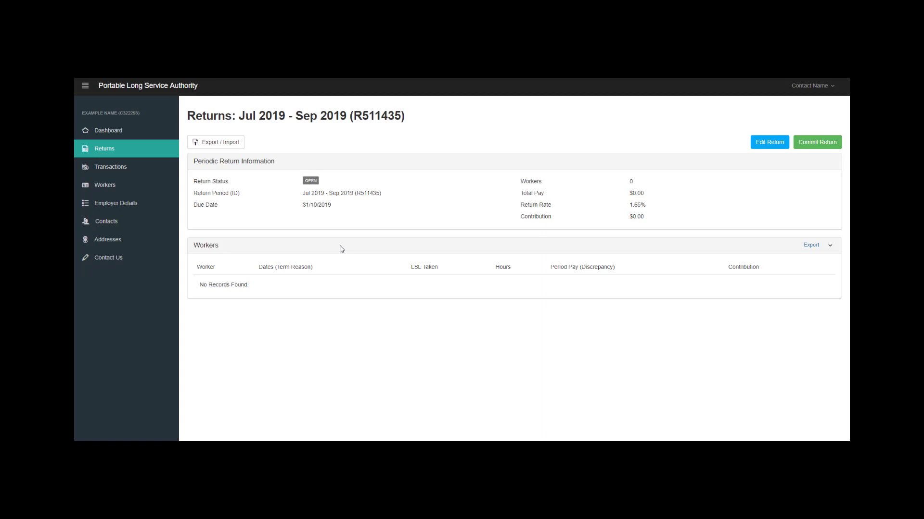
- Export return R511435 to Excel and open Return511435.xlsx
left_click(228, 146)
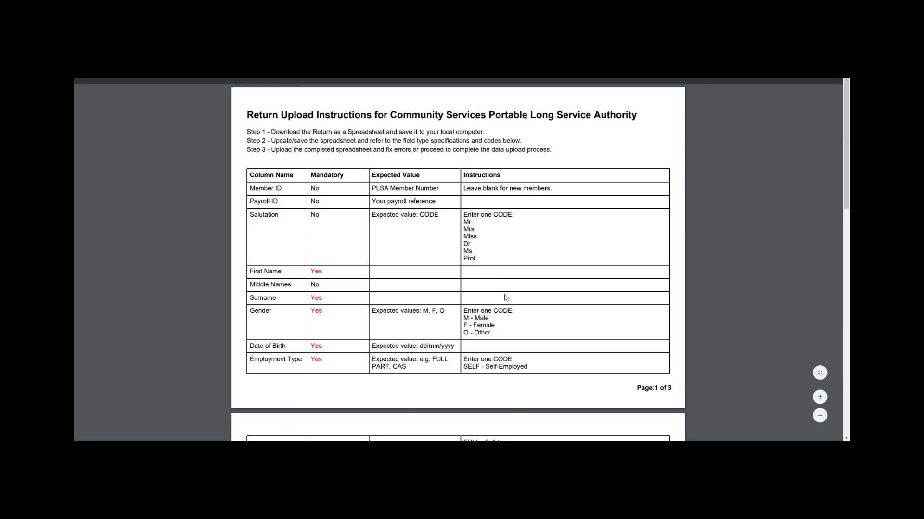
scroll(505, 297, "down", 2)
scroll(505, 298, "down", 2)
scroll(505, 298, "down", 2)
scroll(505, 297, "down", 1)
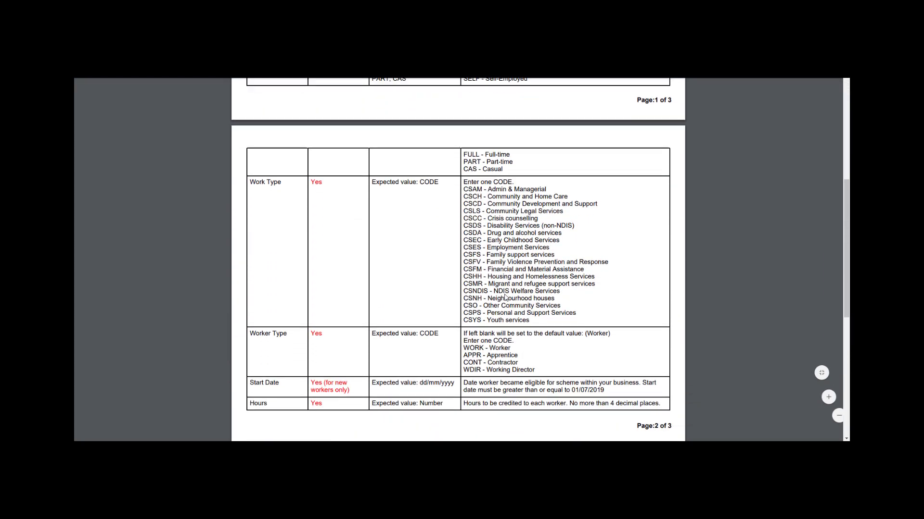
scroll(505, 298, "down", 1)
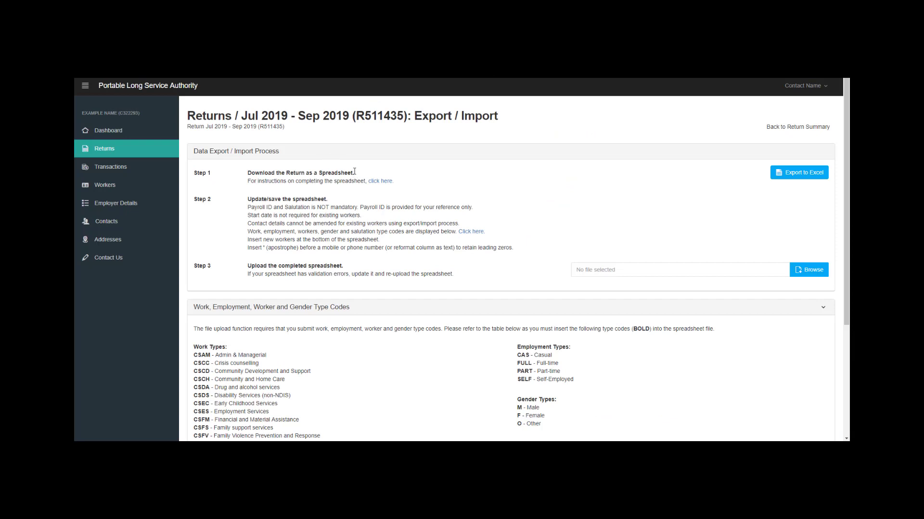
left_click(802, 175)
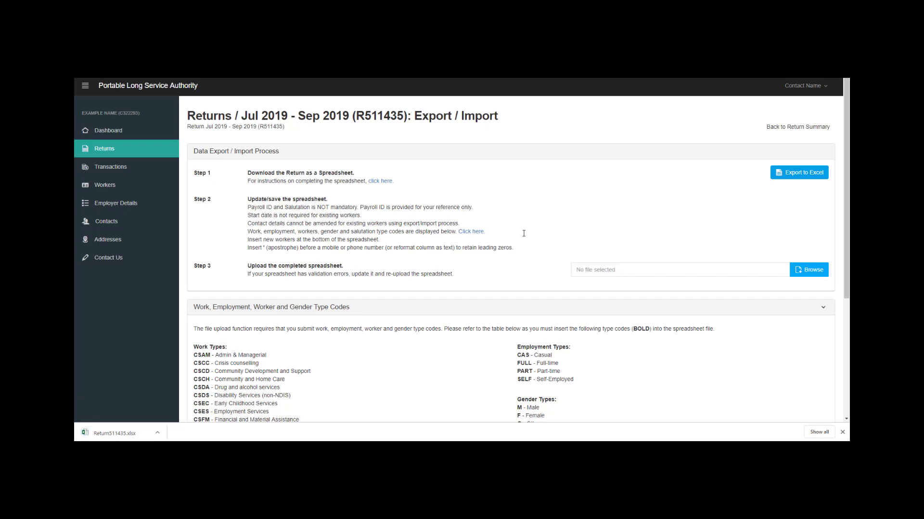
left_click(118, 433)
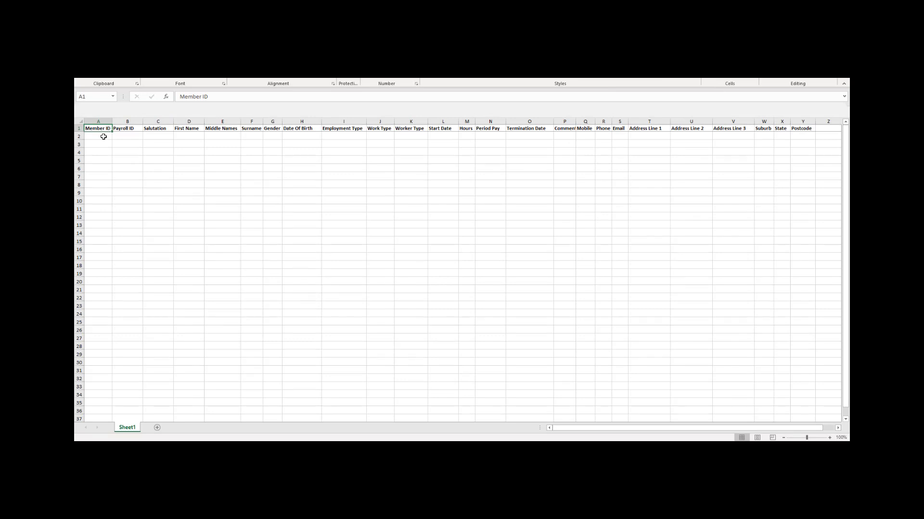
- Enter Mary Worker, gender F, born 01/02/2000 in row 2
left_click(193, 135)
type("Mary")
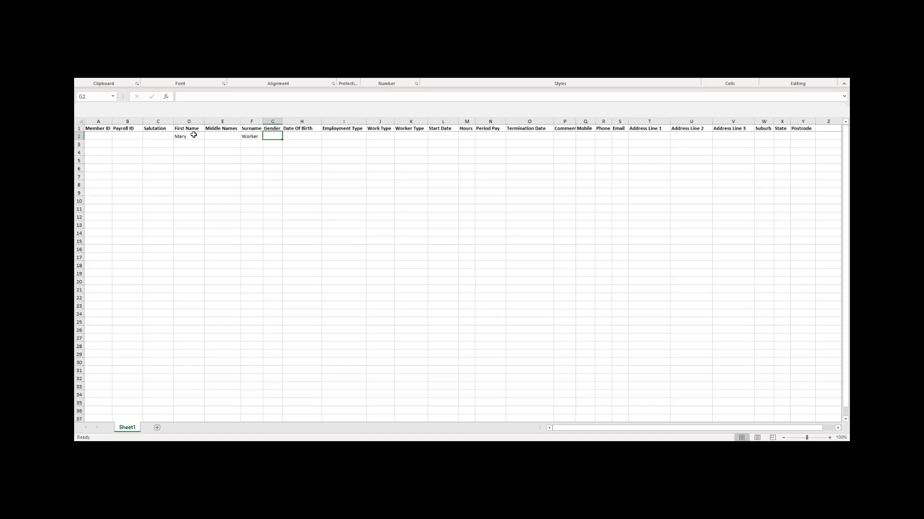
type("F")
key("Tab")
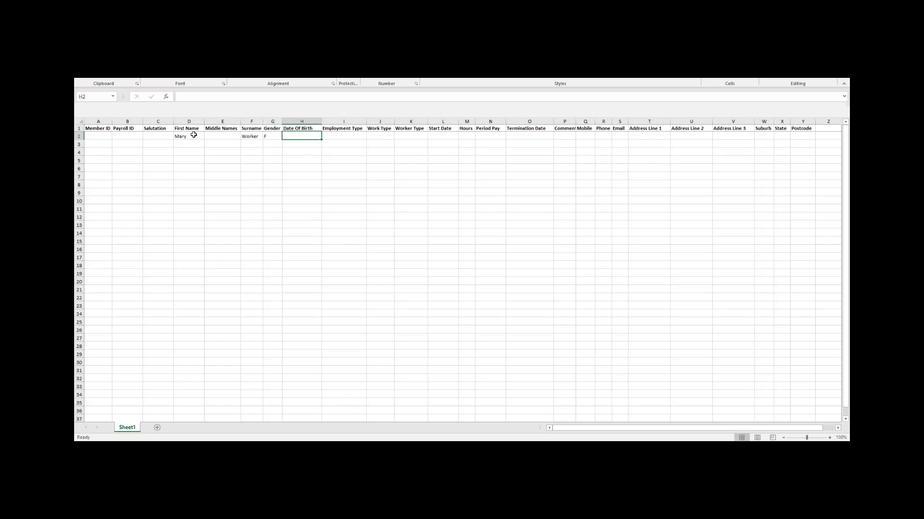
type("01/")
type("02/2")
type("000")
- Add type codes FULL, CSHH, WORK and start date 01/07/2019 to Mary's row
key("Tab")
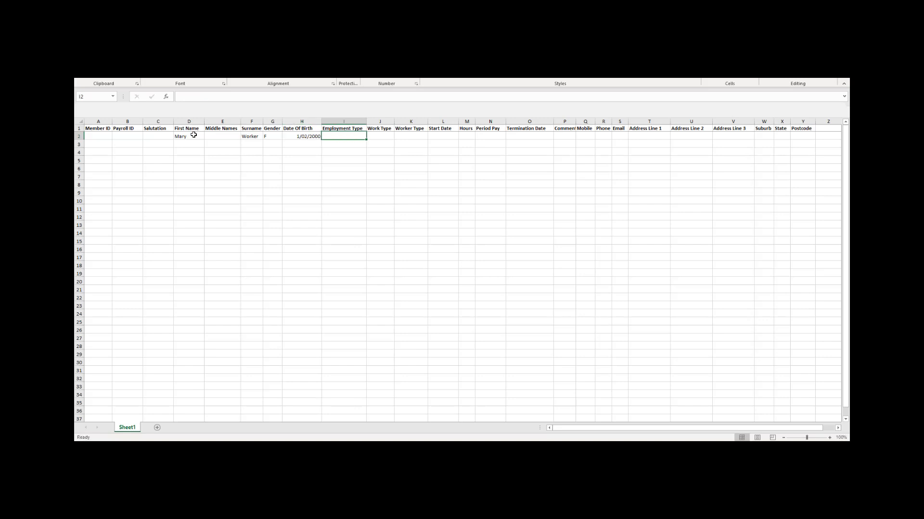
type("FULL")
key("Tab")
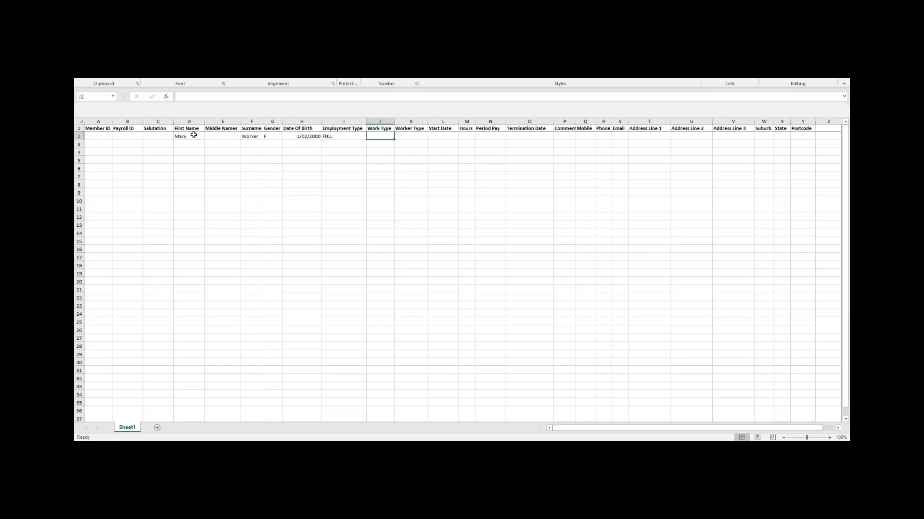
type("CSHH")
key("Tab")
type("WO")
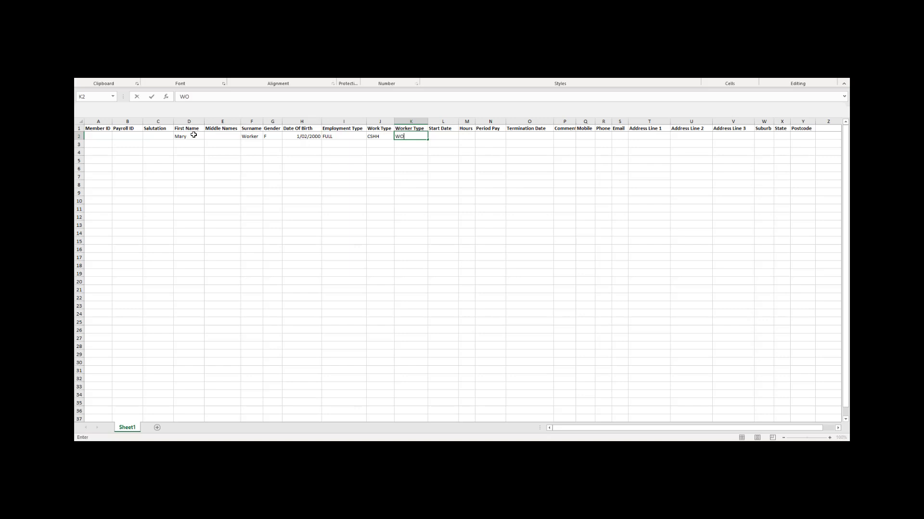
type("RK")
key("Tab")
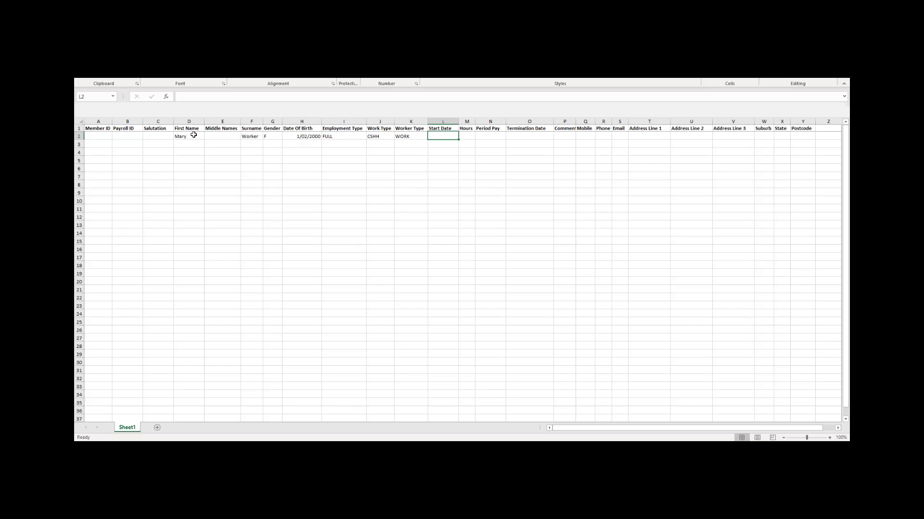
type("01/")
type("07/20")
type("19")
- Record 100 hours and period pay of 1000 for Mary
key("Tab")
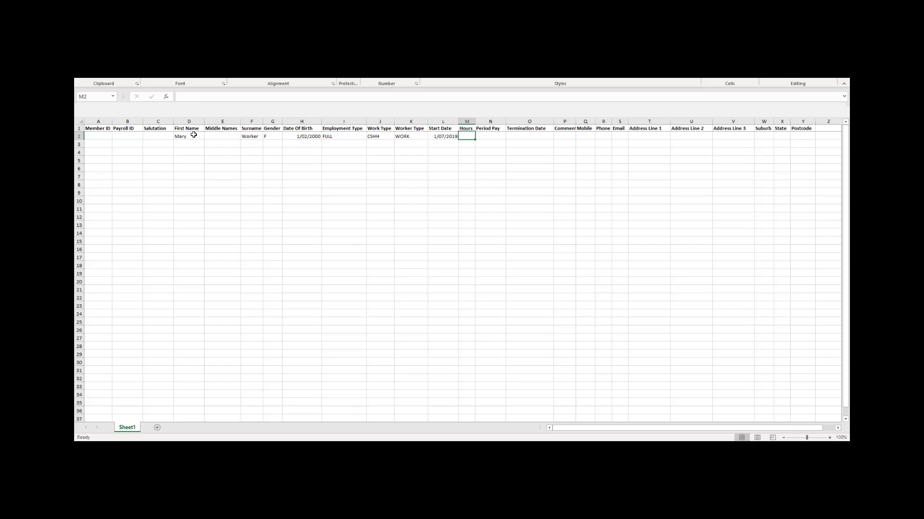
type("1")
key("Tab")
type("000")
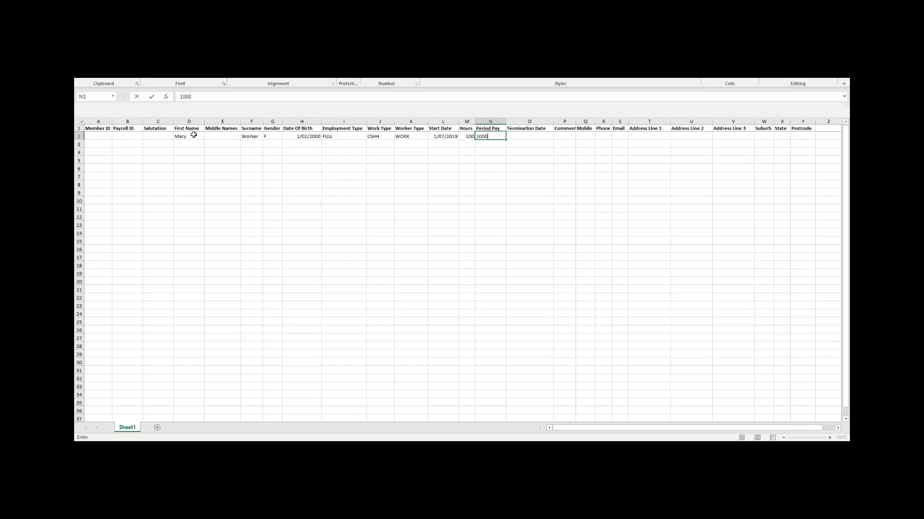
key("Tab")
- Enter Mary's address: 1 Long Street, Melbourne VIC 3000
key("Tab")
key("Tab")
key("Tab")
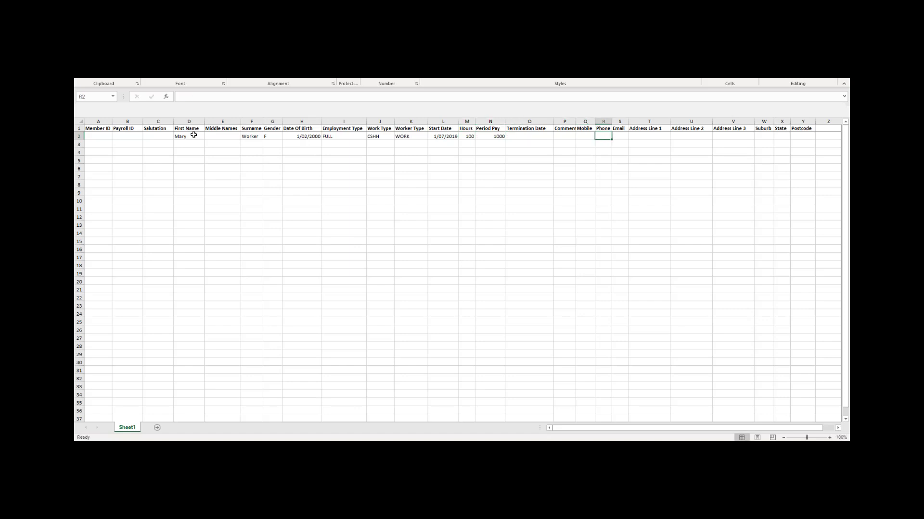
key("Tab")
key("Tab")
type("1 ")
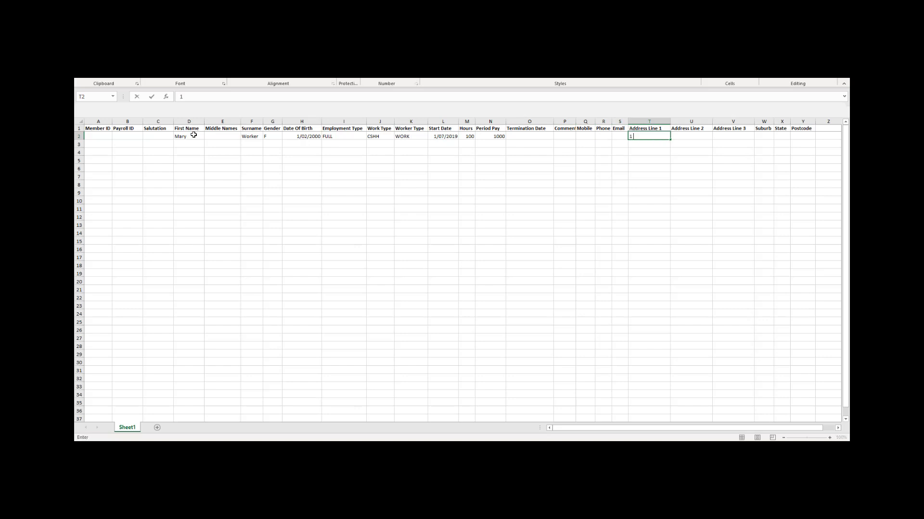
type("Long Str")
type("eet")
key("Tab")
key("Tab")
key("Tab")
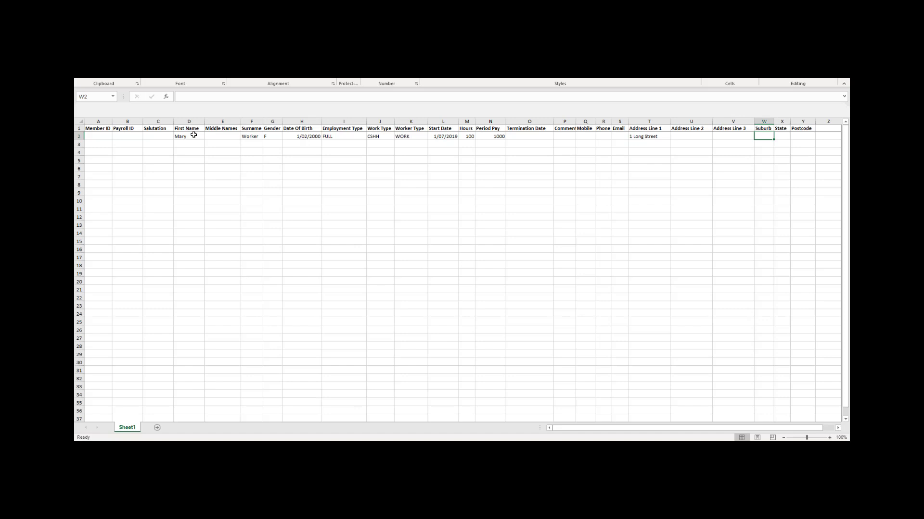
type("Melb")
type("ourne")
key("Tab")
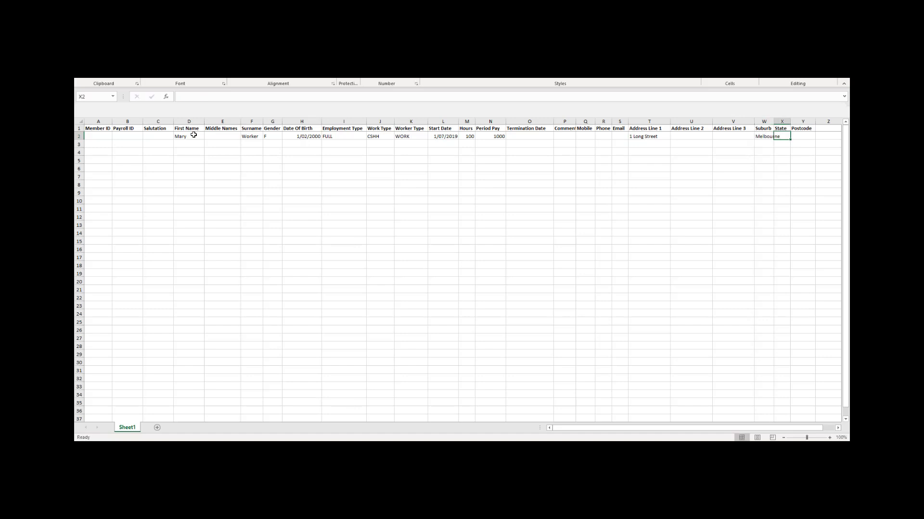
type("VIC")
key("Tab")
type("3")
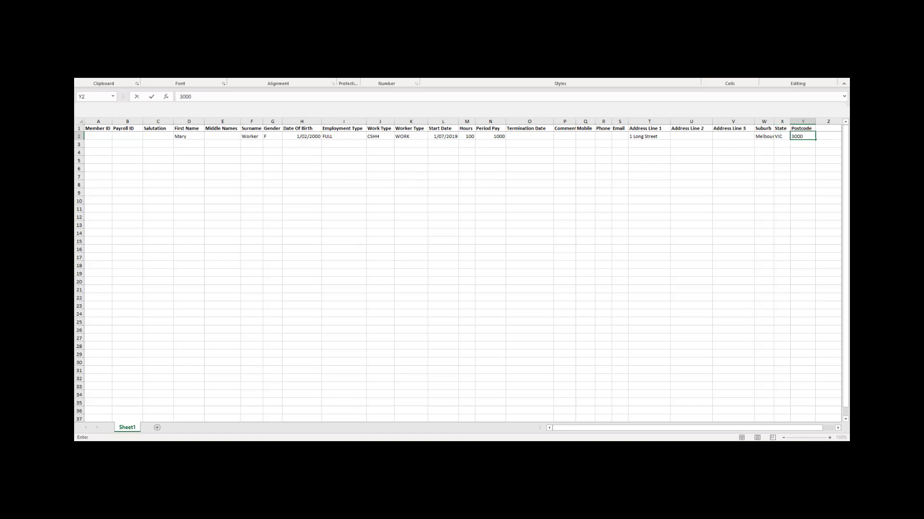
key("ctrl+Return")
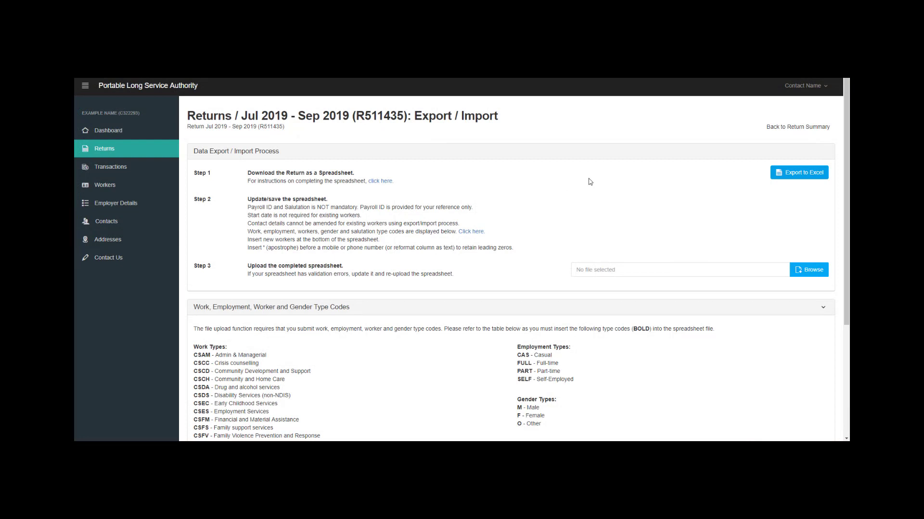
- Upload Return511435.xlsx and commit the imported worker changes
left_click(809, 272)
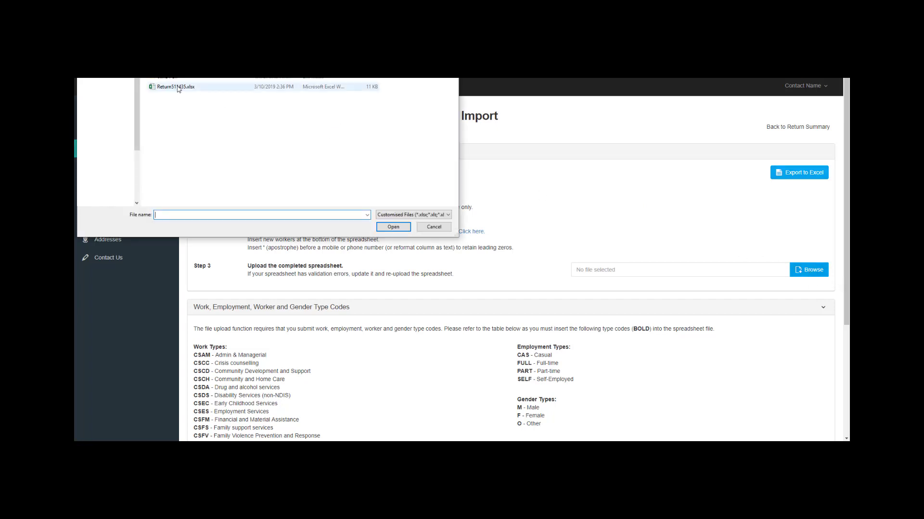
left_click(177, 88)
left_click(387, 226)
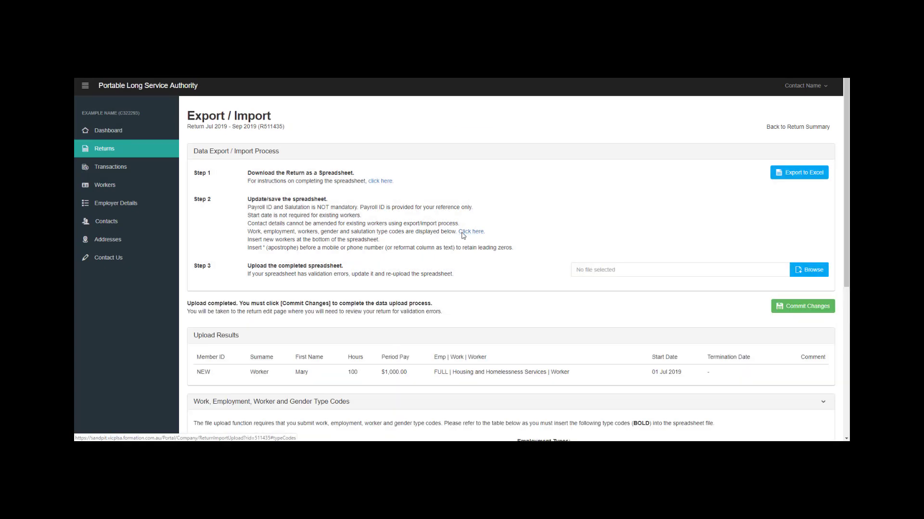
scroll(486, 308, "down", 2)
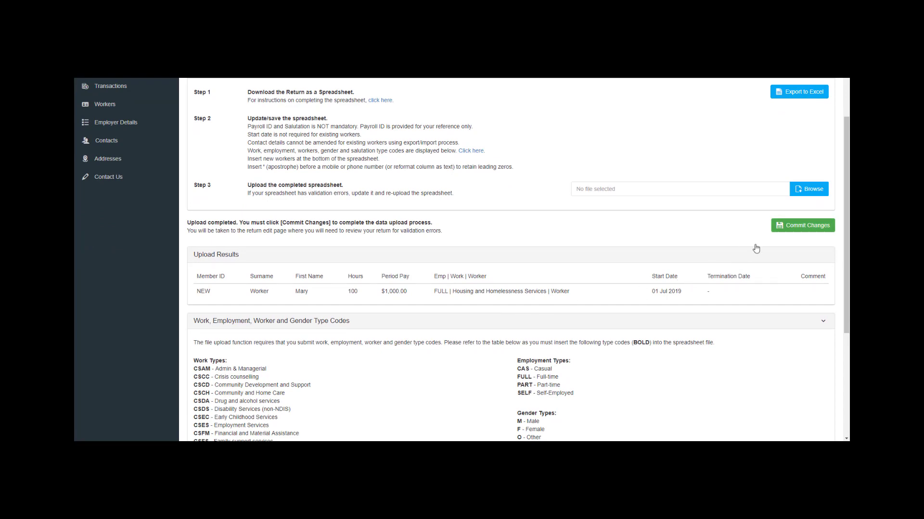
left_click(793, 228)
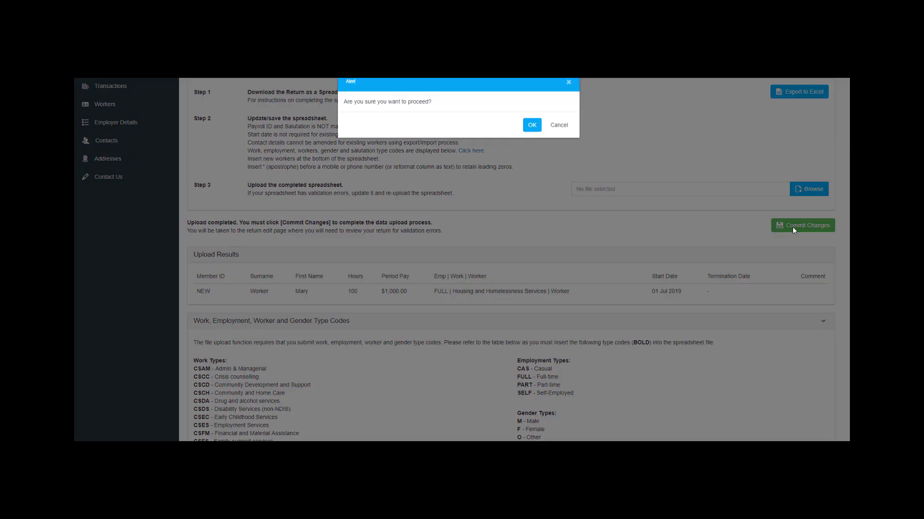
left_click(531, 132)
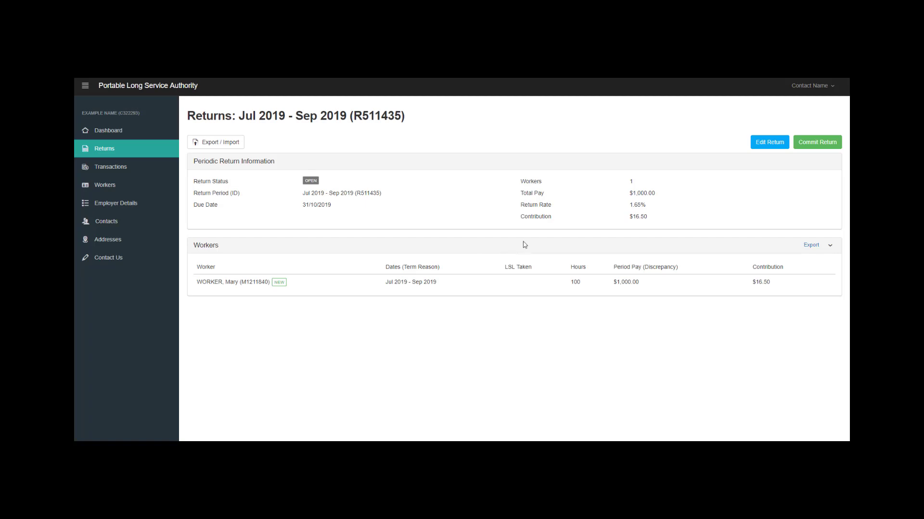
- Save the edited return with LSL Taken left off, then commit return R511435
left_click(765, 145)
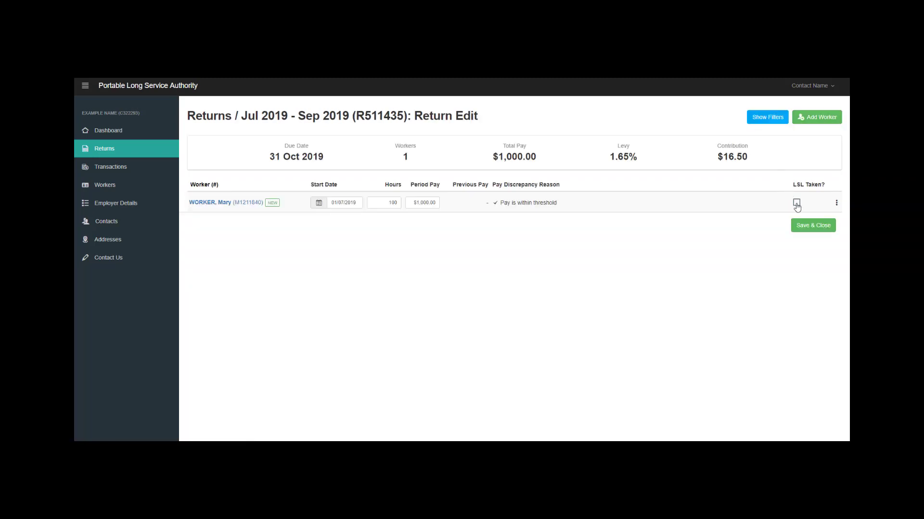
left_click(796, 203)
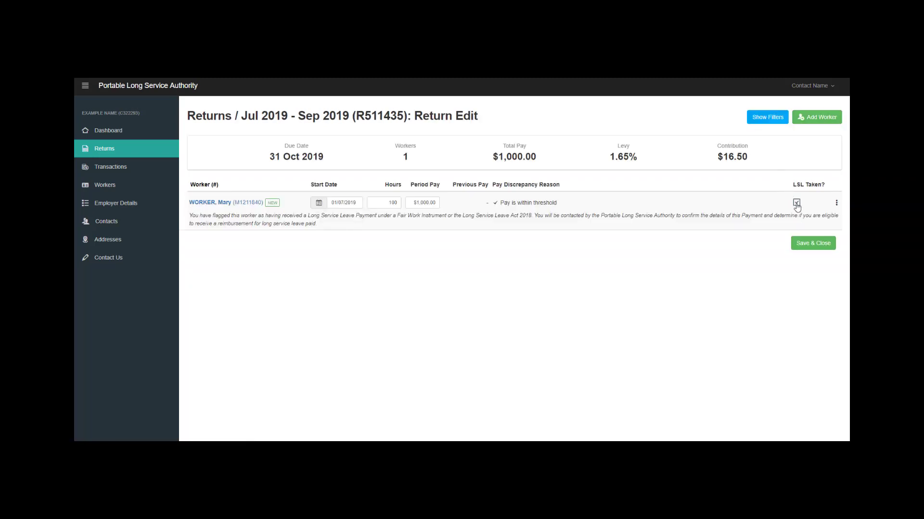
left_click(796, 203)
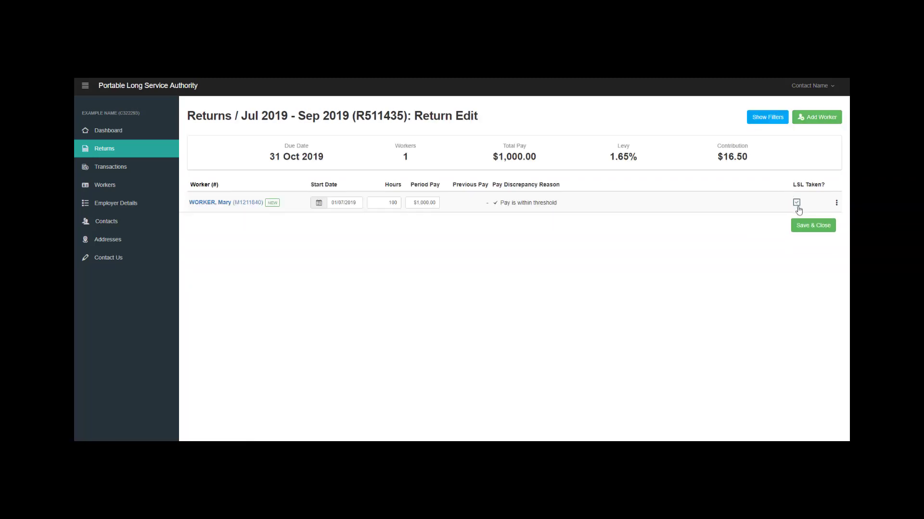
left_click(810, 229)
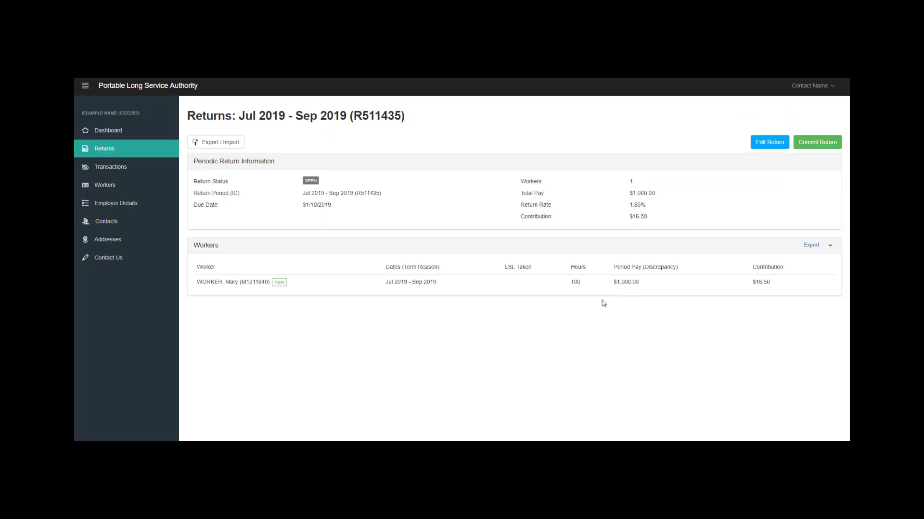
left_click(813, 143)
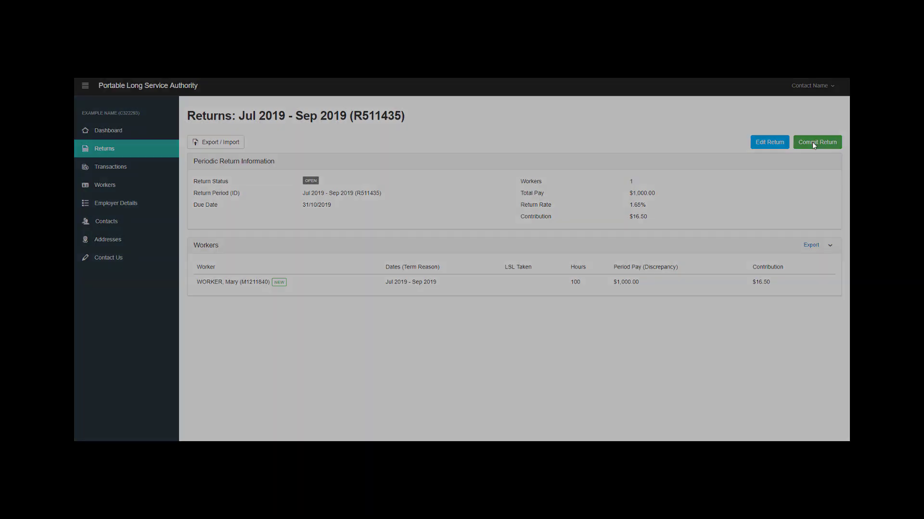
left_click(535, 131)
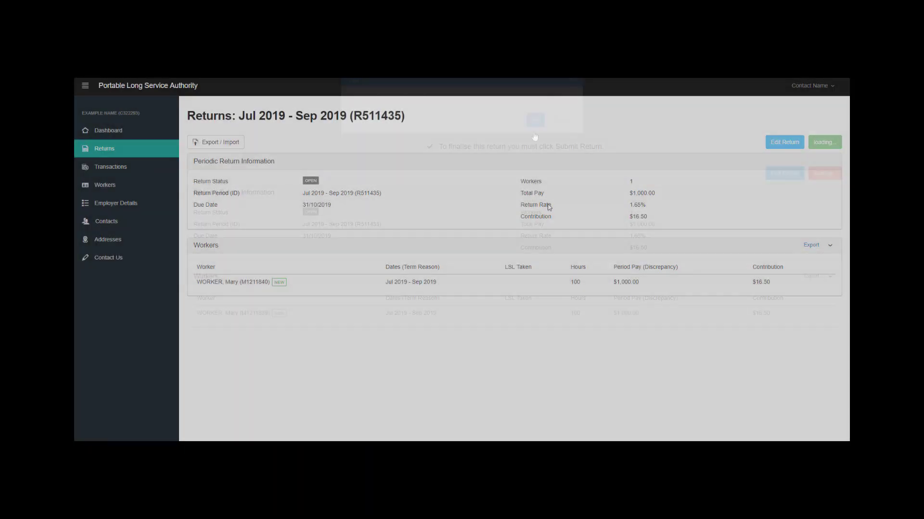